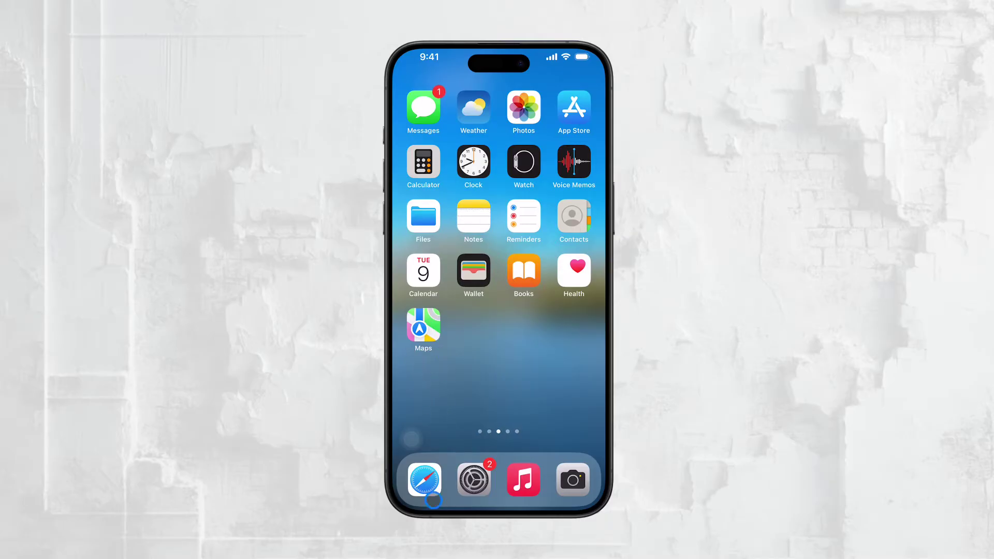
Open Safari's Private tab group, close the private tabs, and return home
left_click(425, 480)
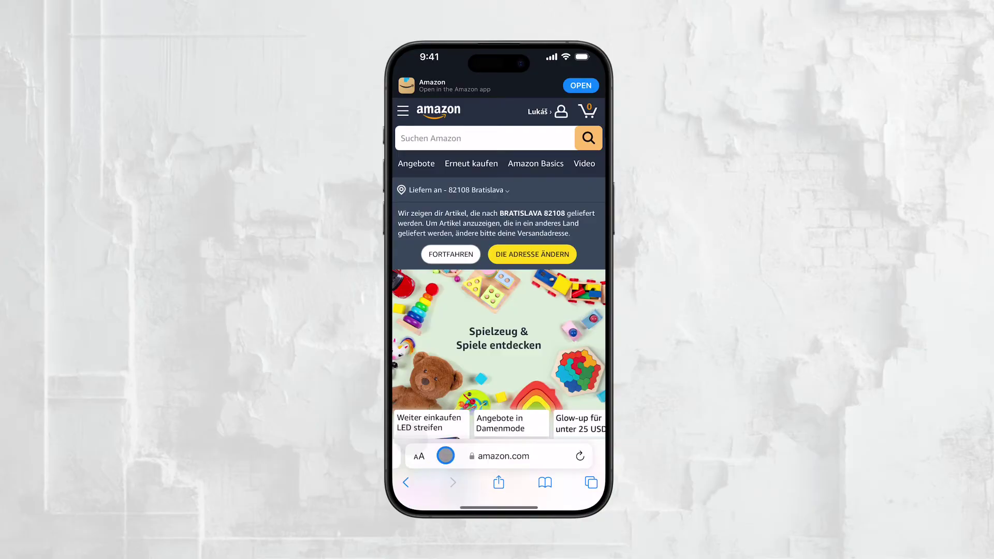
left_click_drag(446, 456, 444, 431)
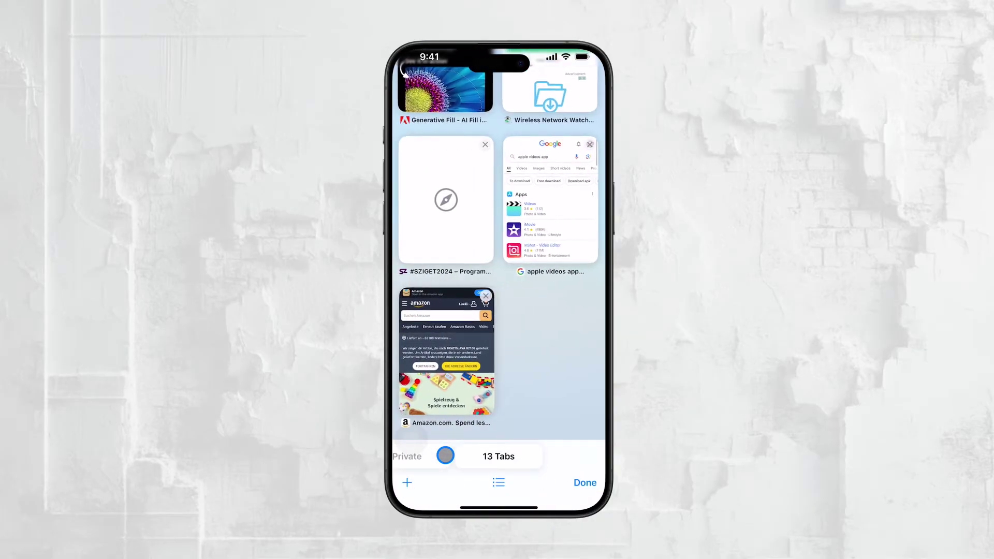
left_click(435, 464)
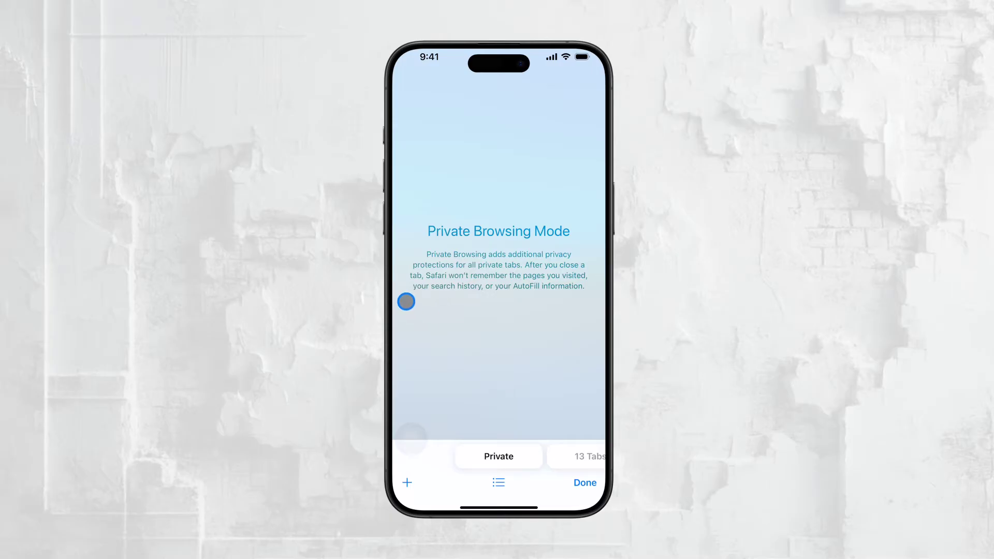
key("super+h")
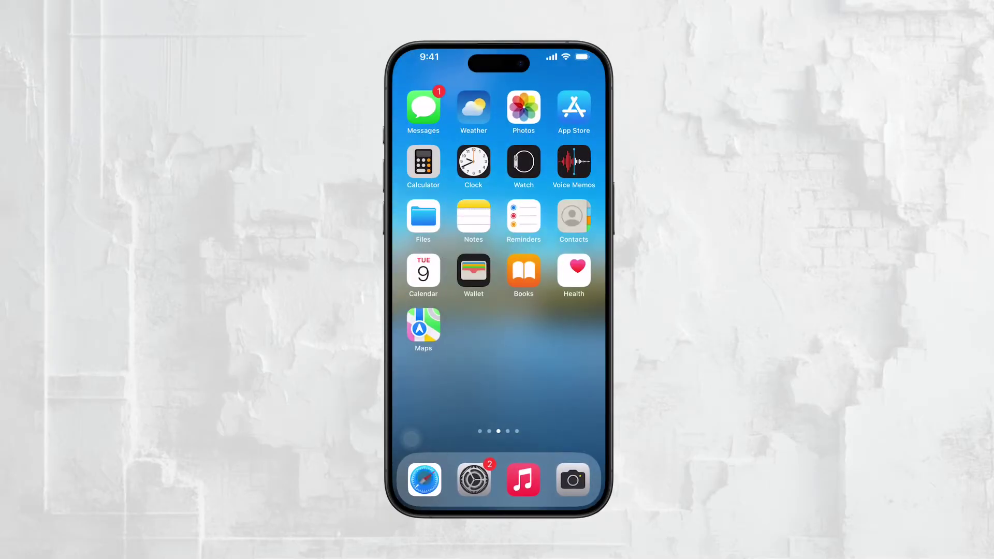
Reopen Safari and recheck the 13 regular tabs and the empty Private group
left_click(425, 479)
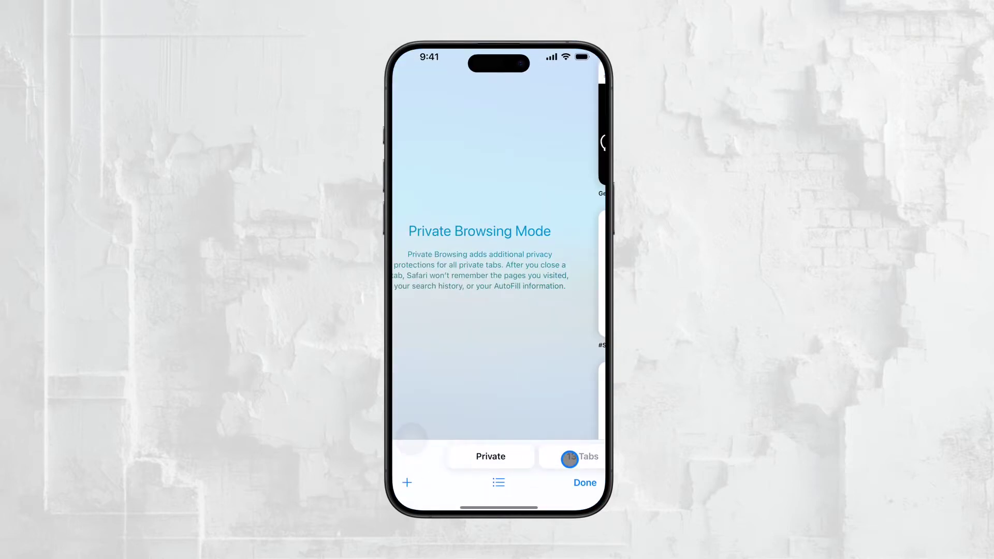
left_click_drag(571, 459, 536, 460)
left_click(436, 457)
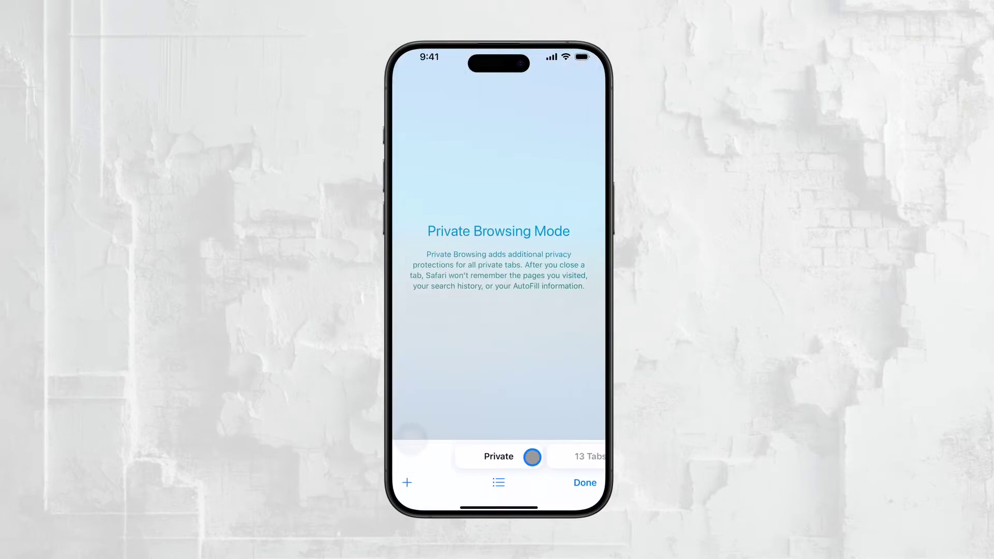
key("super+h")
scroll(557, 425, "right", 3)
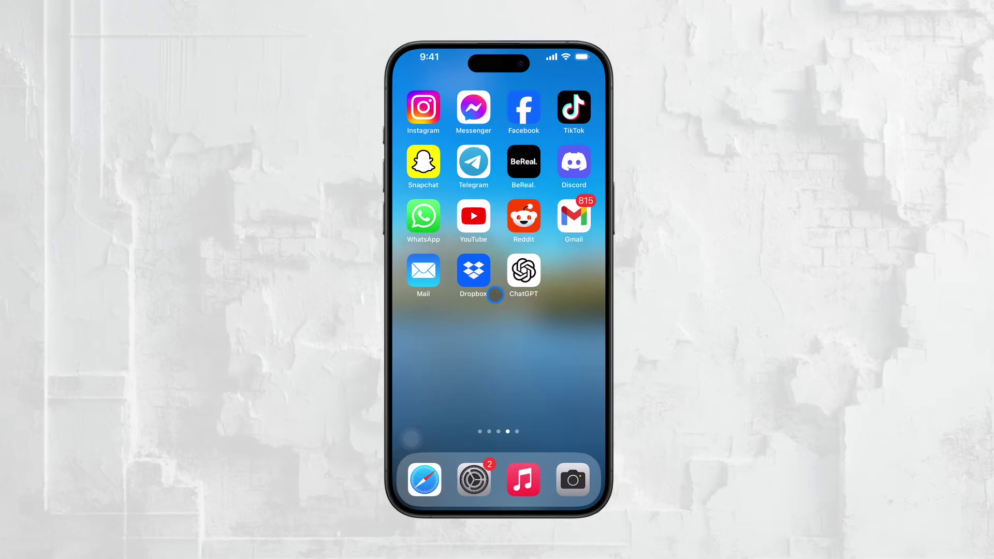
scroll(496, 294, "right", 3)
scroll(506, 259, "right", 3)
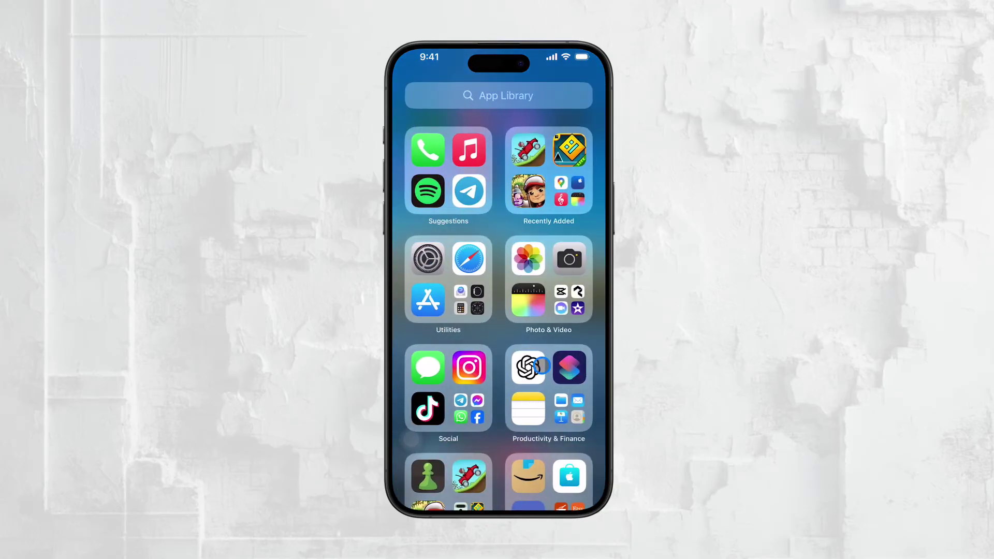
scroll(536, 366, "up", 3)
type("chr")
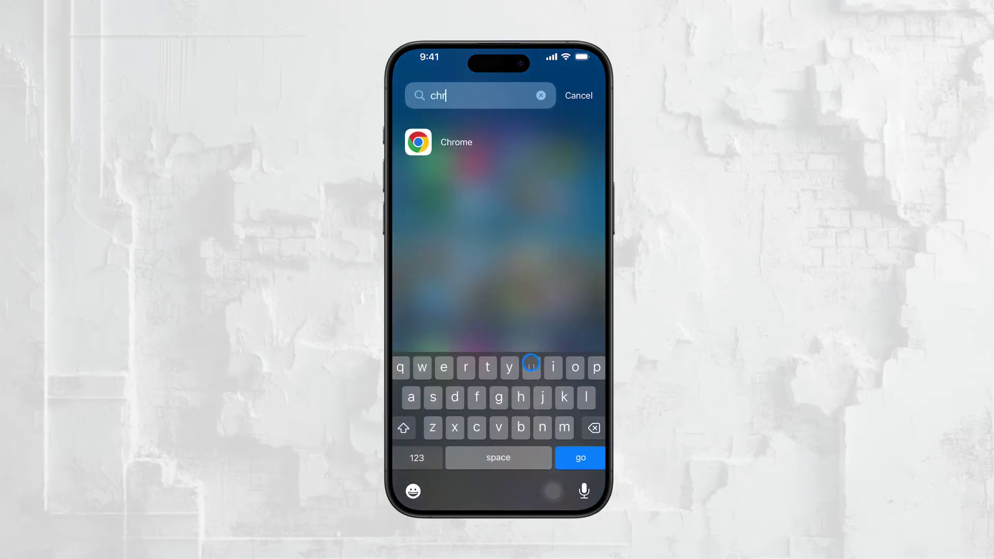
left_click(429, 150)
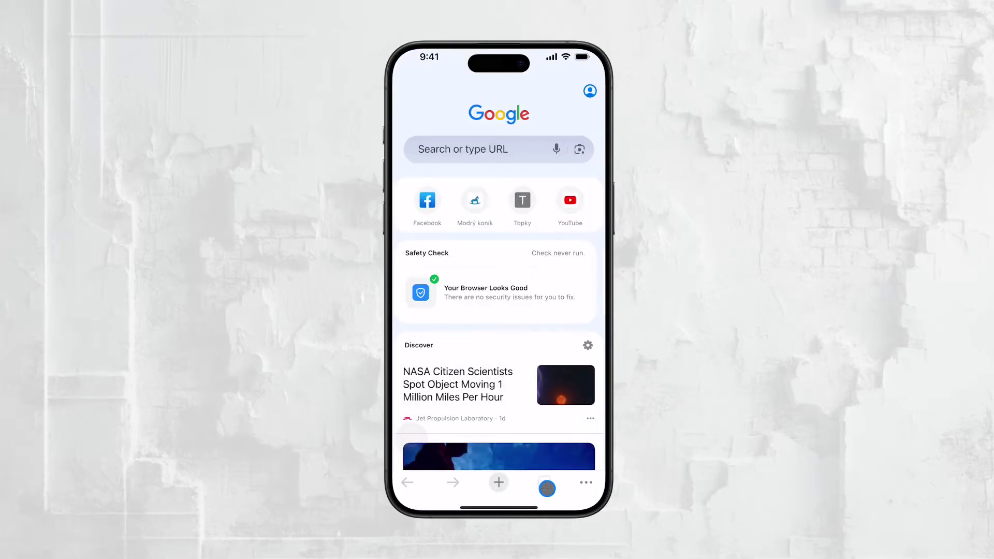
left_click(547, 488)
left_click(461, 88)
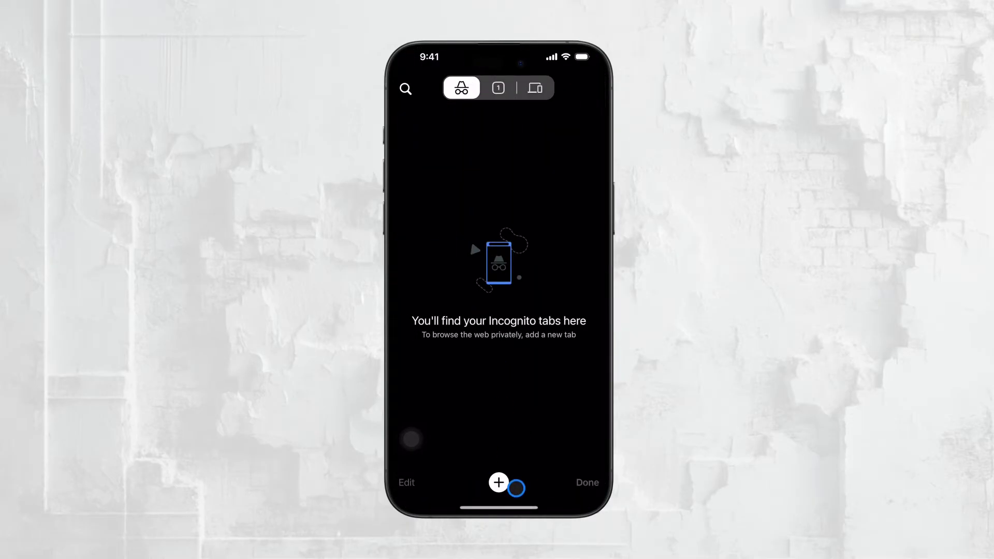
left_click(498, 87)
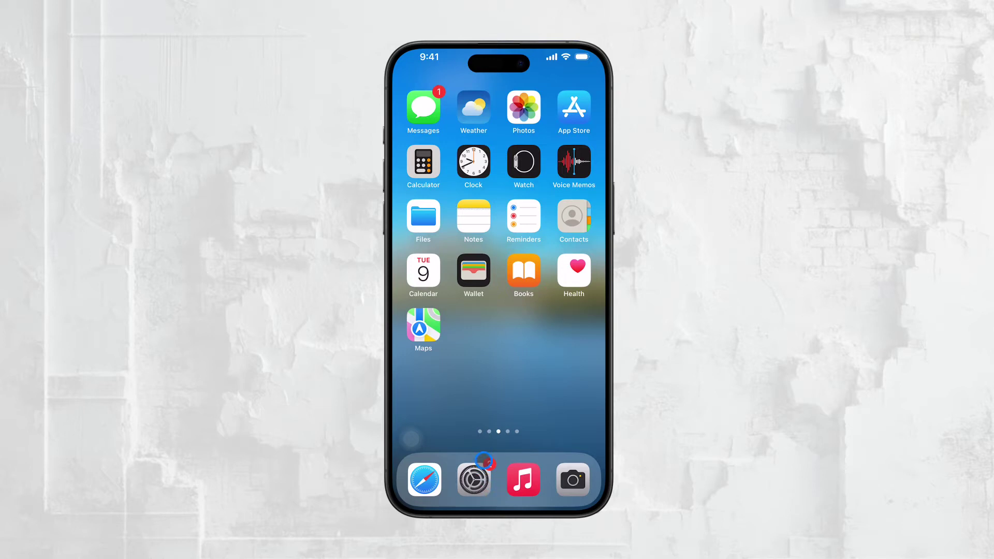
Go from General back to main Settings, then Screen Time > Content & Privacy Restrictions
left_click(474, 479)
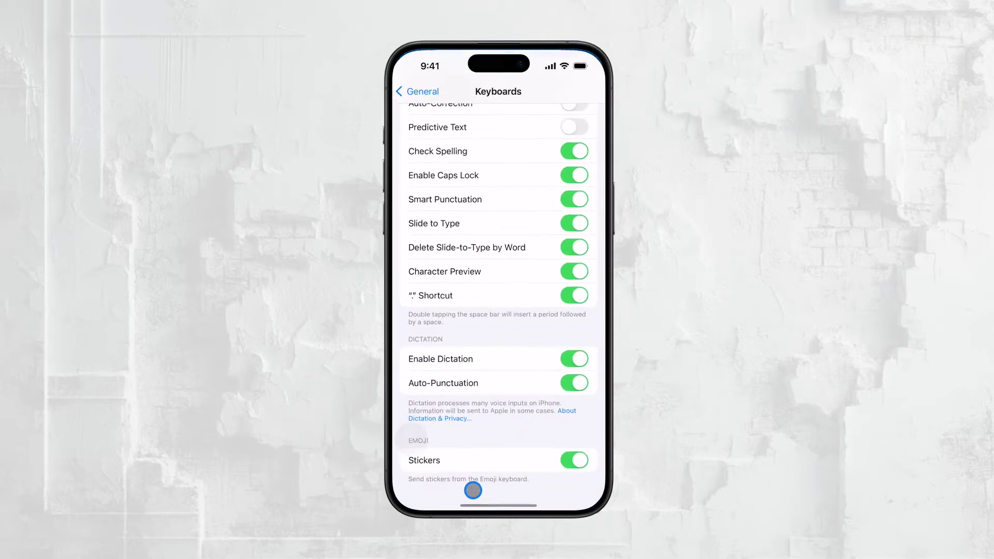
left_click(415, 84)
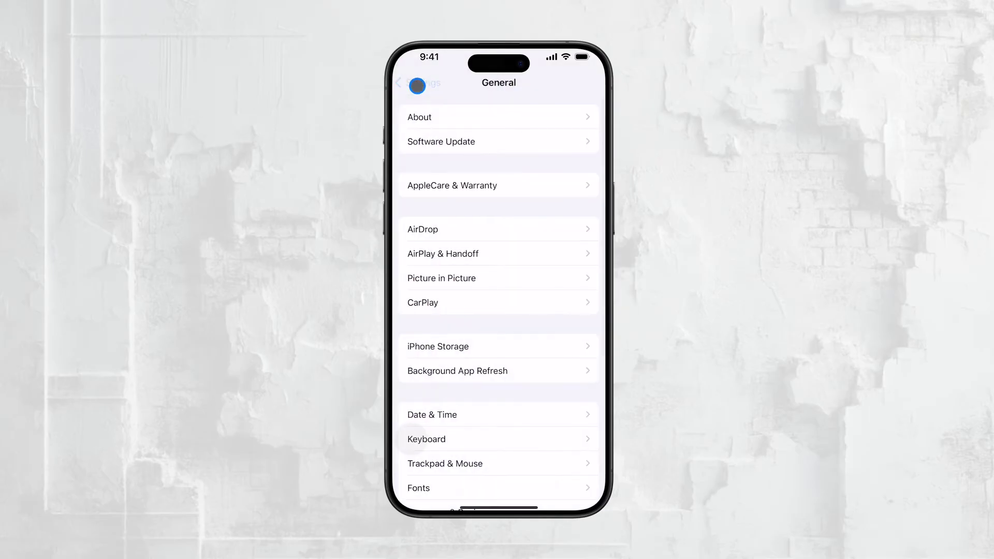
left_click(419, 84)
scroll(597, 402, "up", 1)
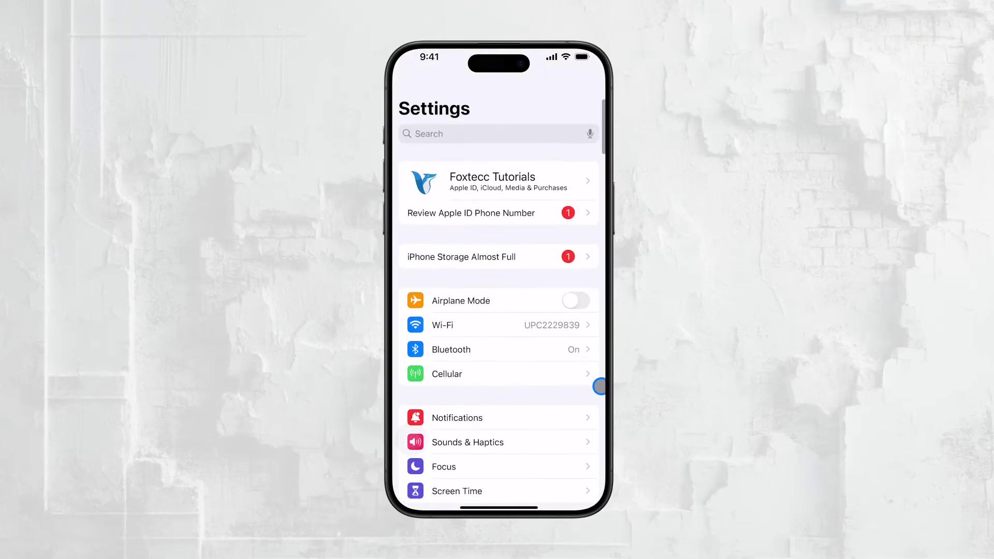
scroll(597, 386, "down", 5)
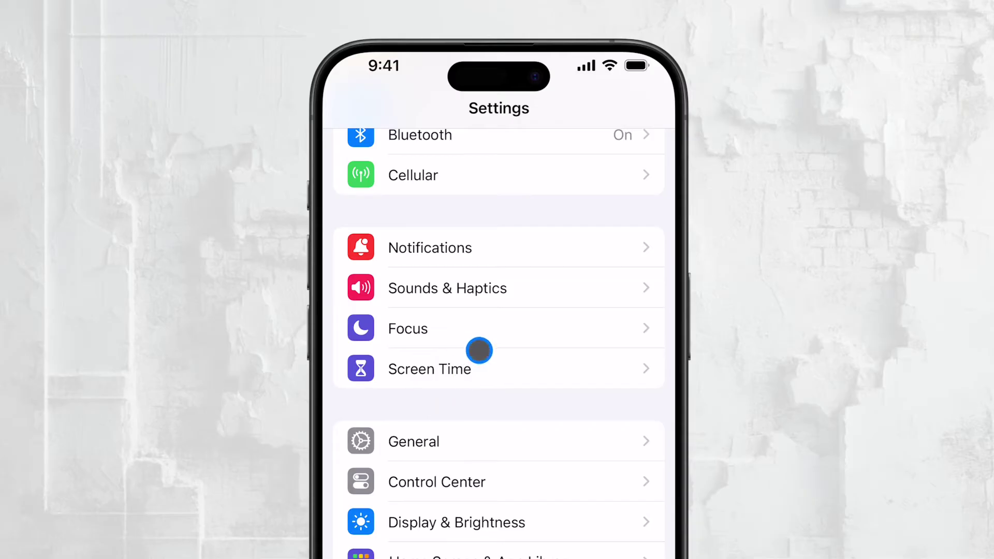
left_click(478, 355)
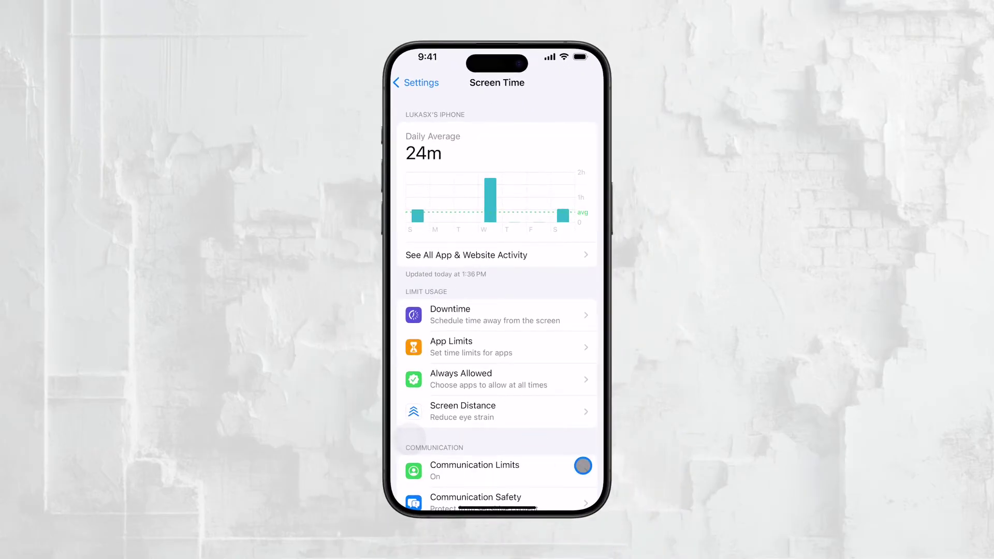
scroll(481, 368, "down", 1)
scroll(482, 368, "down", 4)
scroll(482, 370, "down", 3)
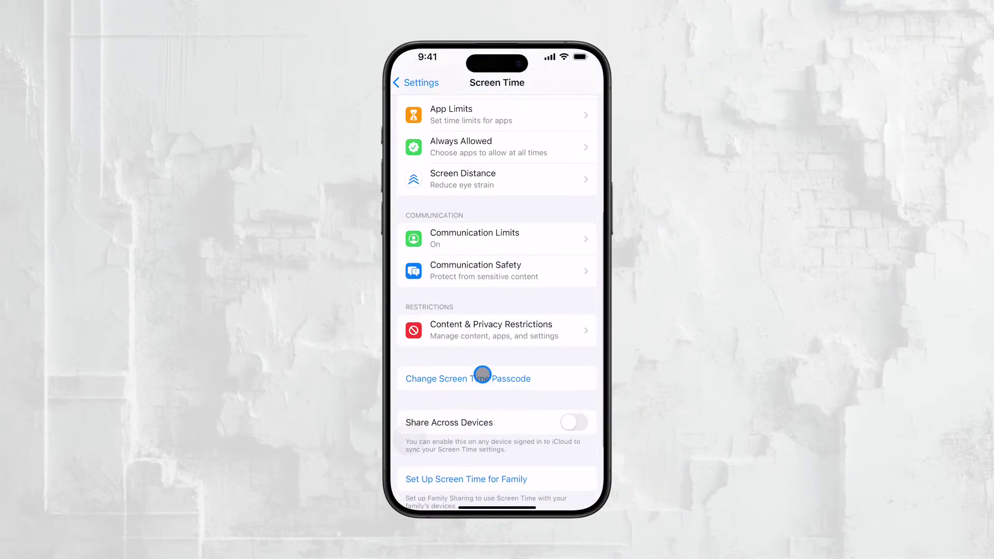
scroll(478, 377, "down", 1)
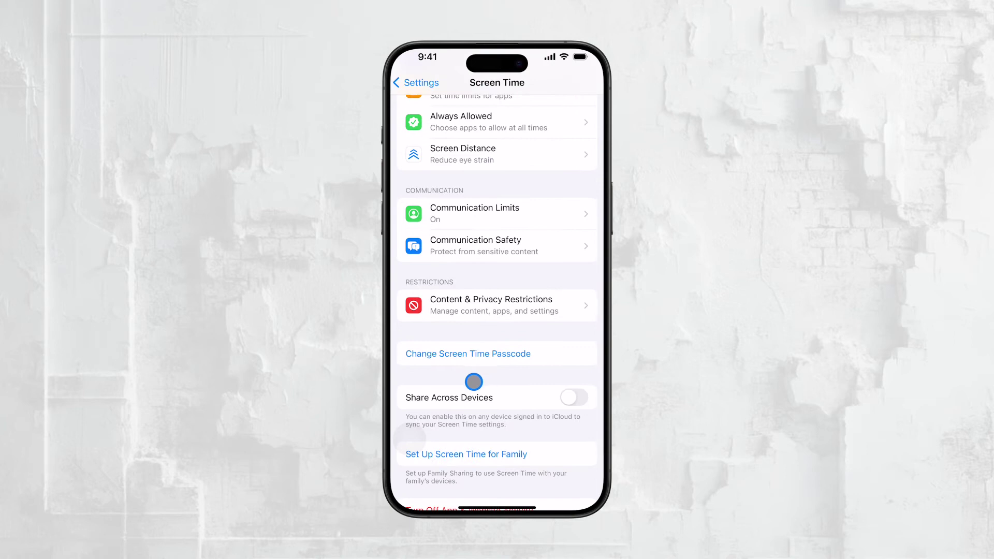
left_click(485, 303)
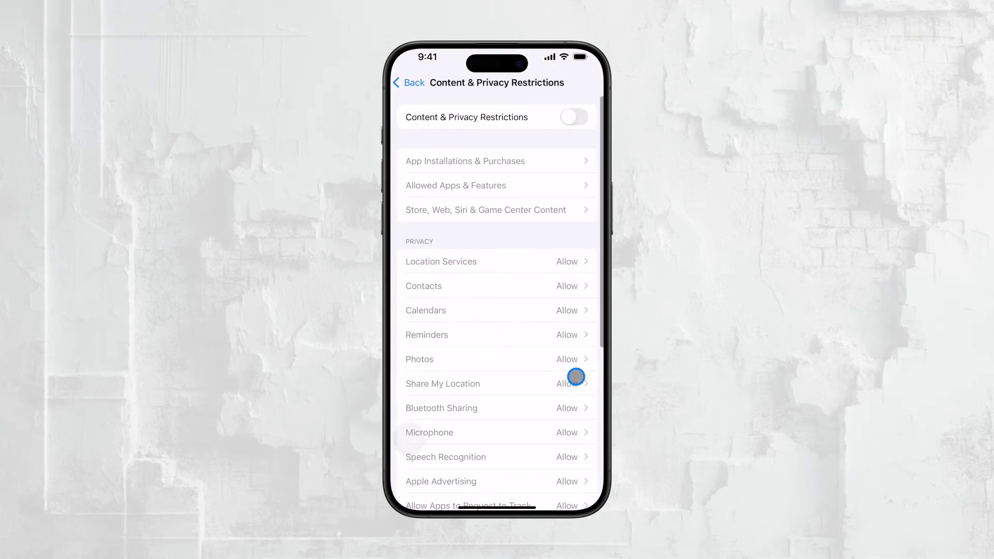
Turn on Content & Privacy Restrictions and set Web Content to Limit Adult Websites
left_click(574, 117)
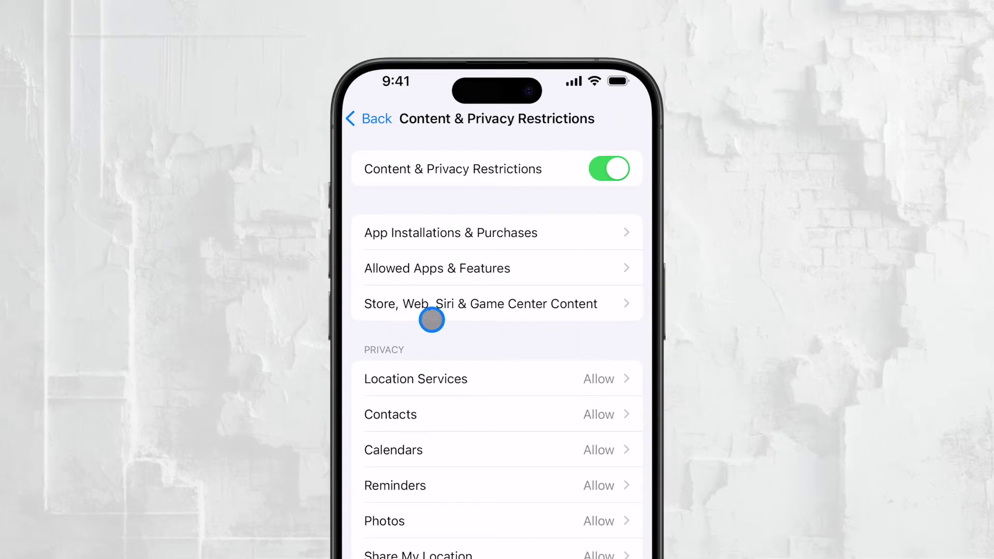
left_click(508, 303)
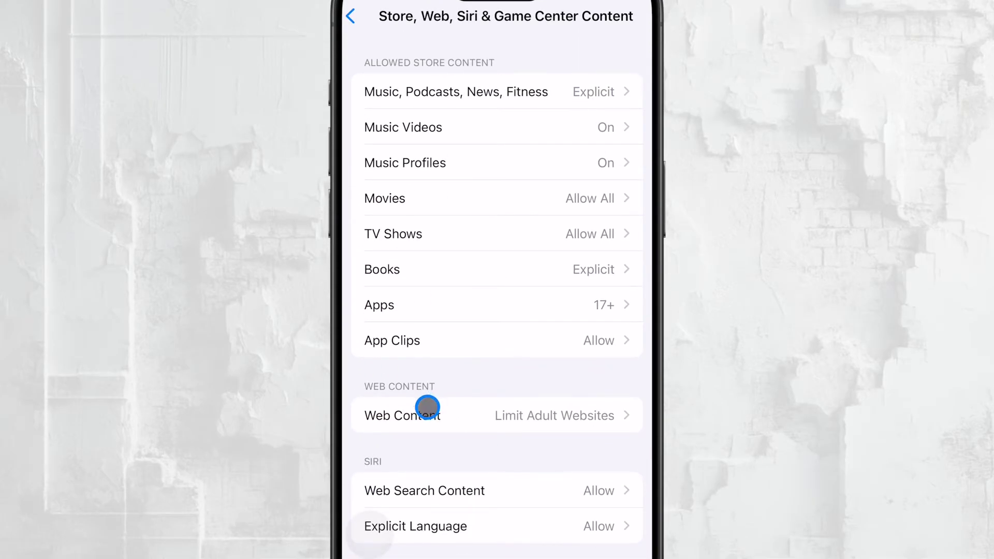
left_click(427, 422)
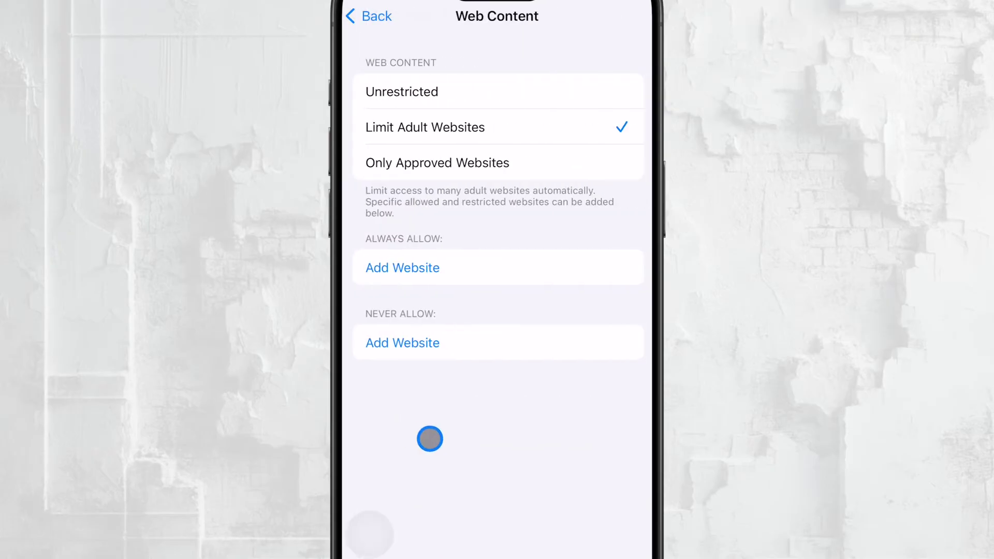
left_click(522, 208)
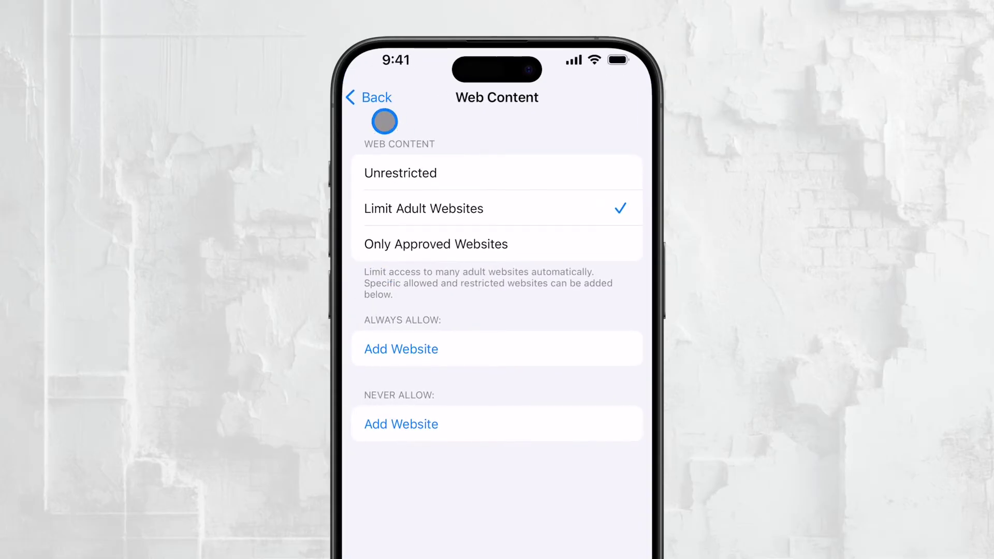
left_click(371, 99)
left_click(349, 96)
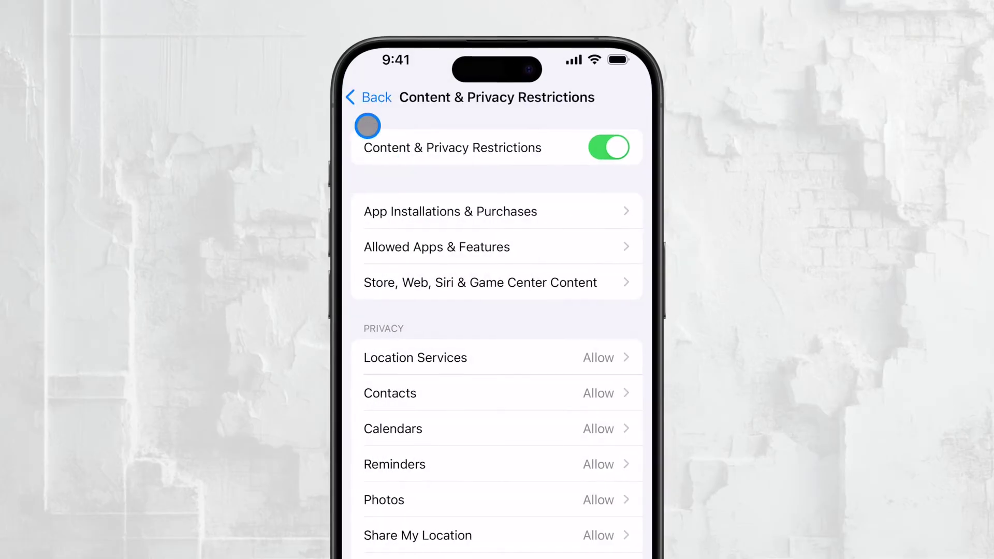
Leave Settings for the Home Screen and review Safari's 13 regular tabs
left_click(362, 108)
mouse_move(497, 544)
left_mouse_down()
mouse_move(426, 222)
mouse_move(488, 205)
left_mouse_up()
left_click(526, 397)
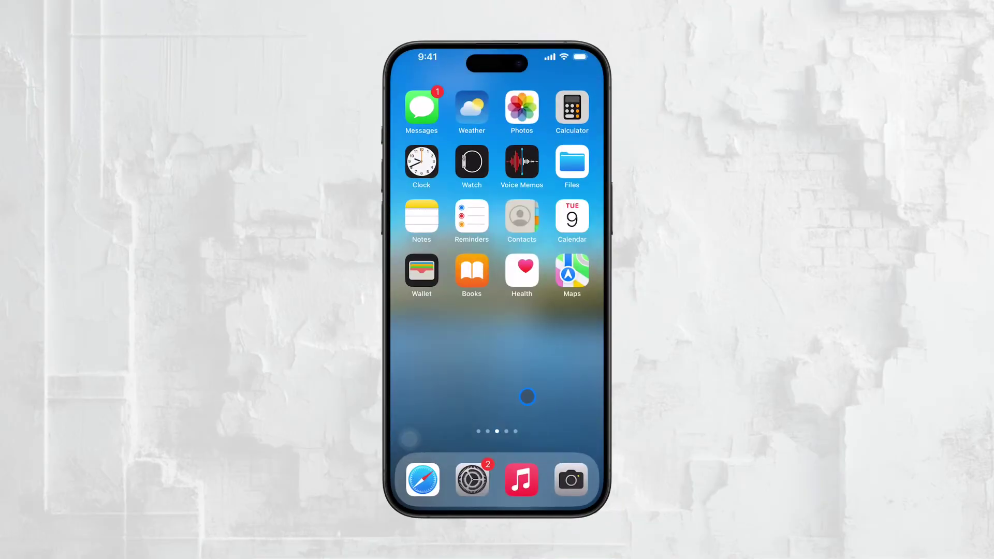
left_click(439, 470)
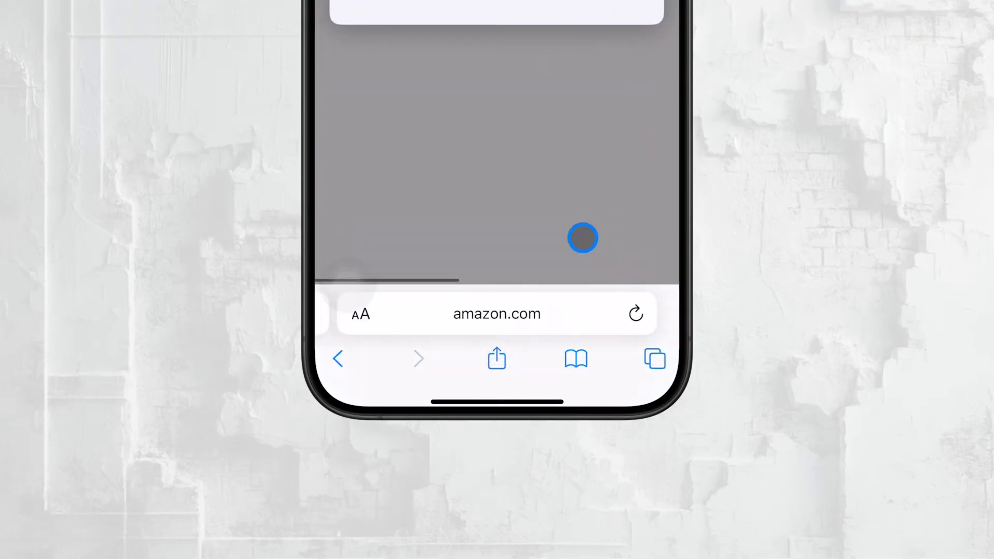
key("super+1")
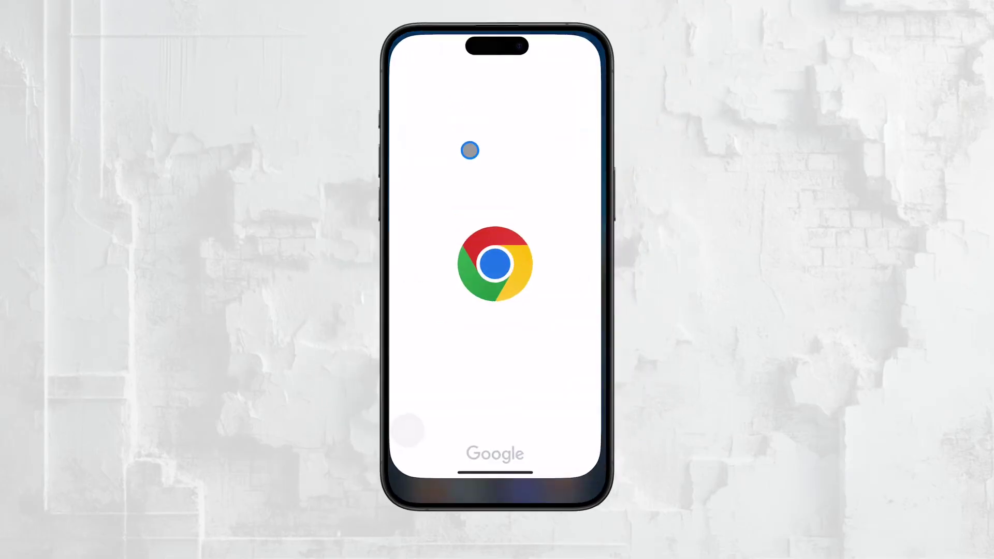
Check Chrome's single open tab, then dismiss the app switcher to the App Library
left_click(534, 479)
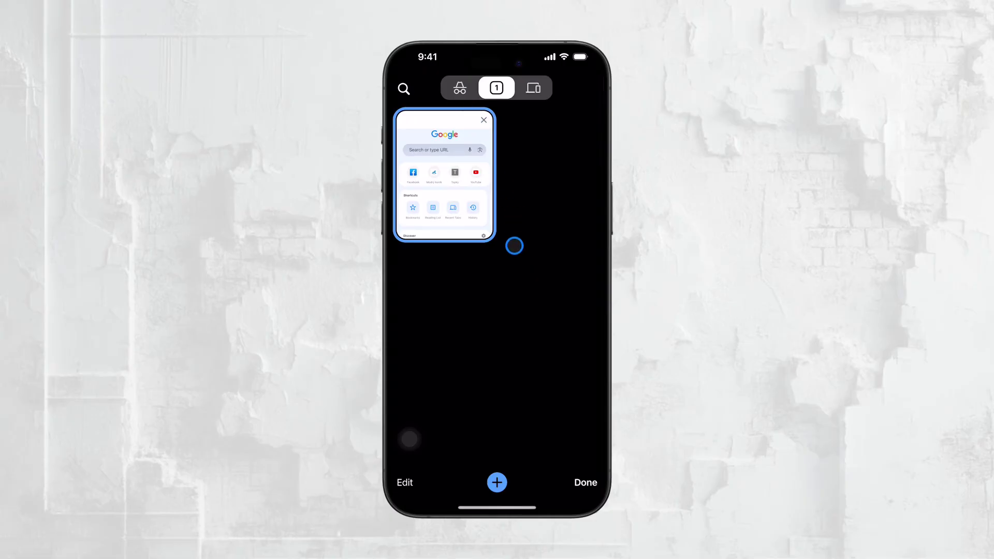
key("ctrl+shift+super+h")
left_click(582, 250)
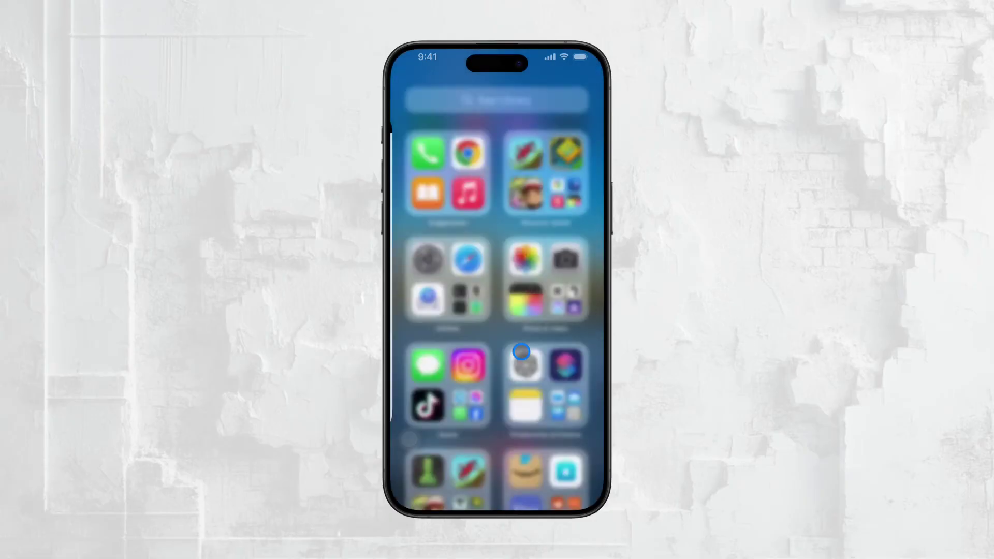
In Screen Time's Content & Privacy Restrictions, set Web Content to Unrestricted
left_click(433, 251)
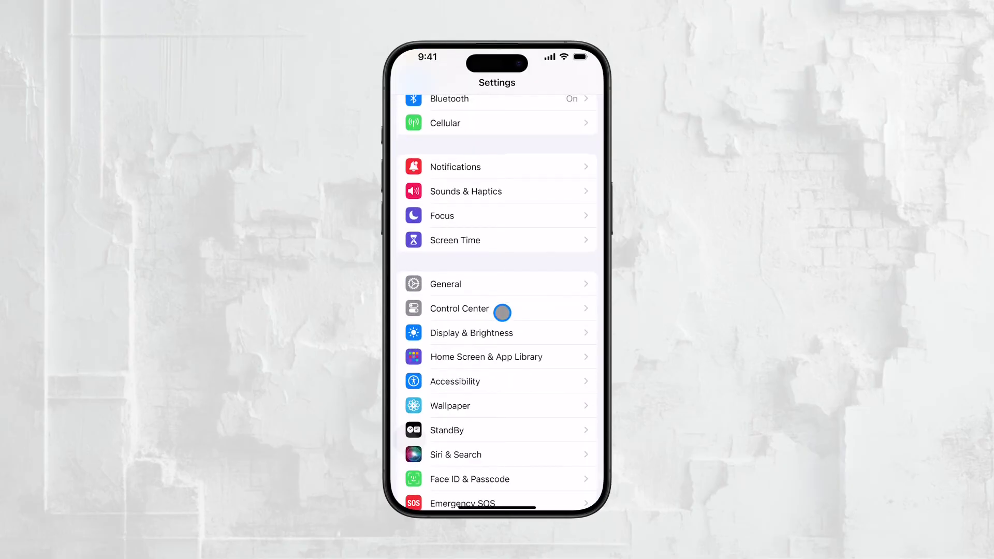
left_click(498, 239)
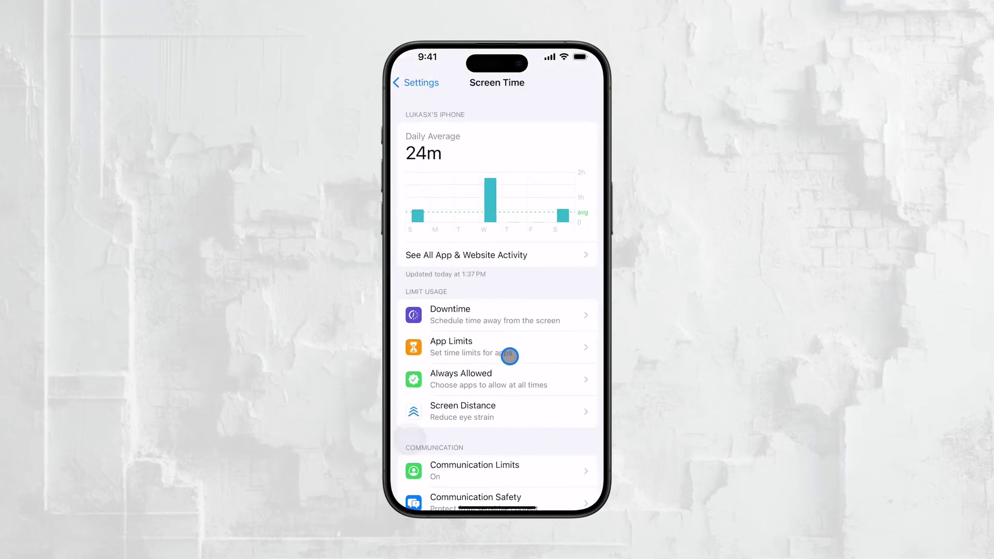
scroll(508, 358, "down", 5)
left_click(510, 256)
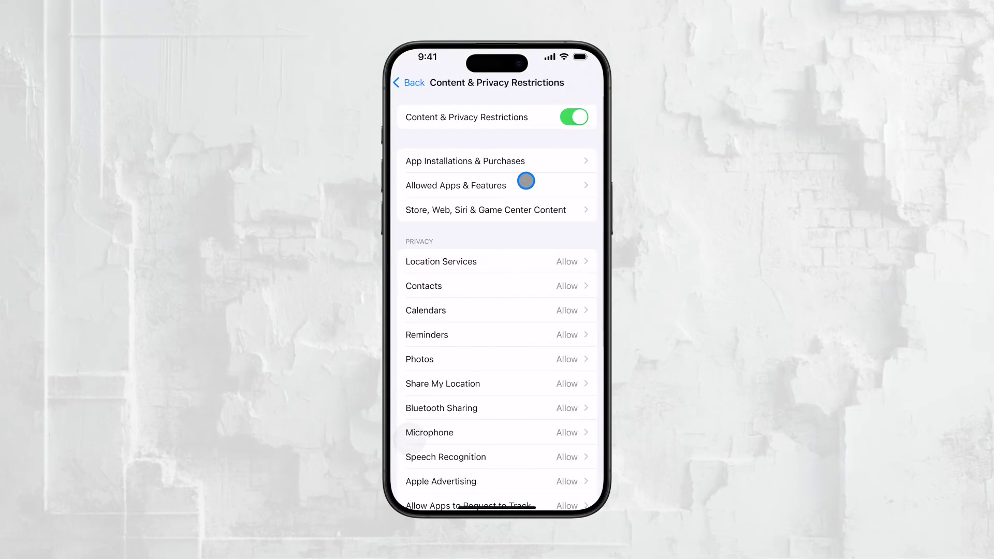
left_click(521, 209)
left_click(505, 351)
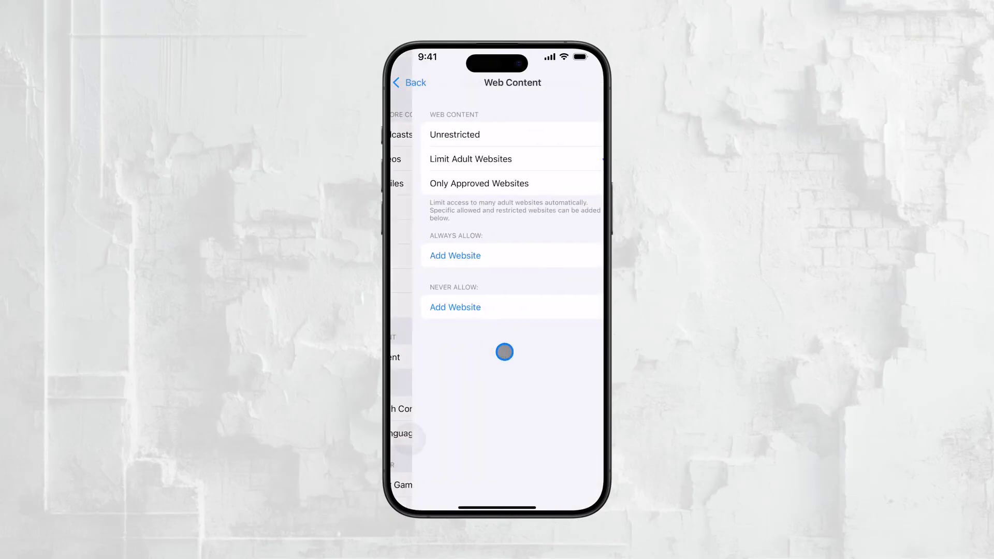
left_click(472, 140)
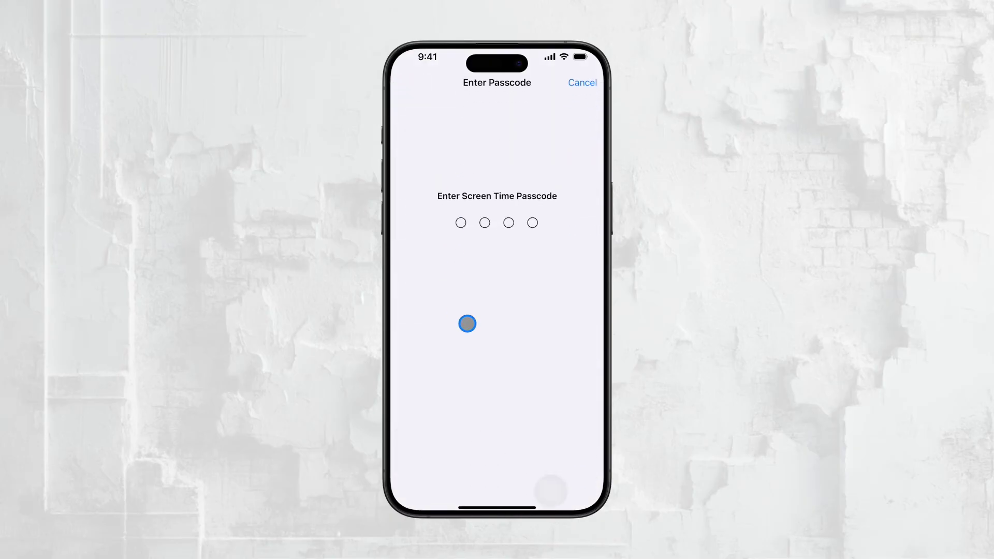
type("0")
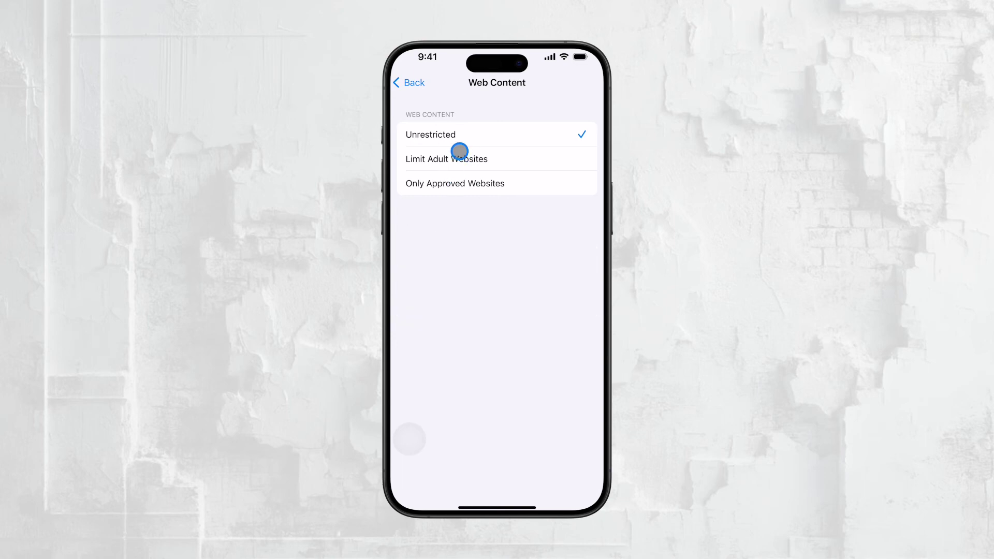
Return to Content & Privacy Restrictions and bring up Allowed Apps & Features
left_click(415, 92)
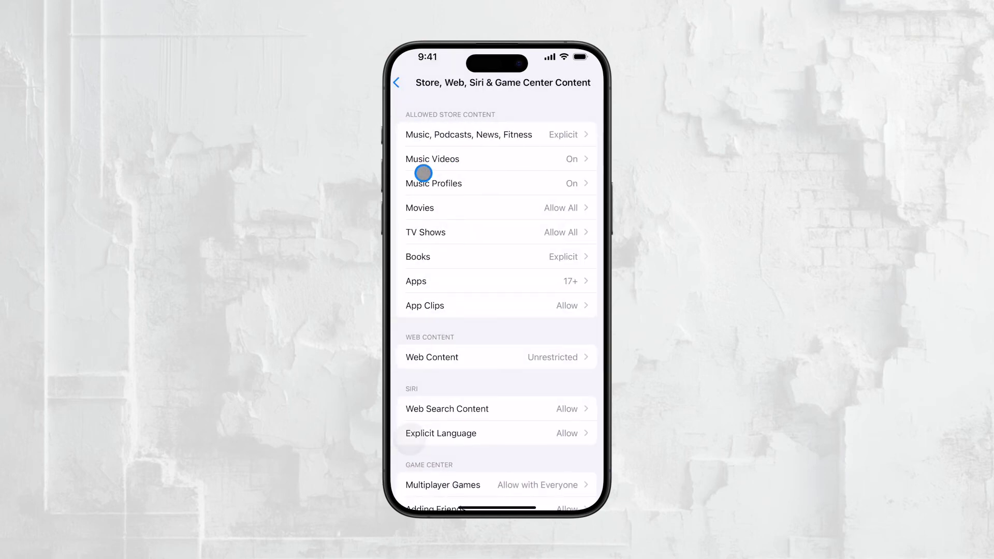
left_click(400, 82)
left_click(437, 186)
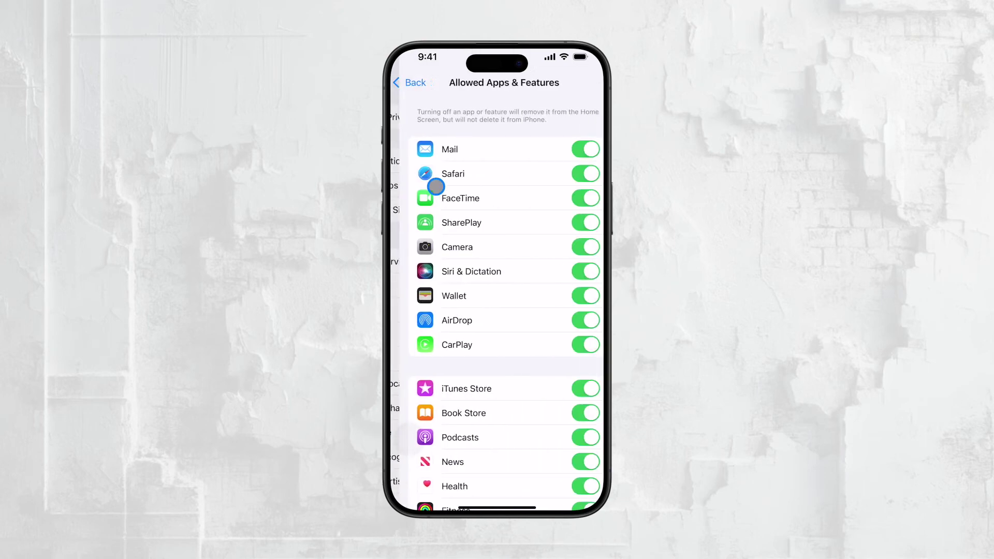
Switch Safari off under Allowed Apps & Features and go back to the restrictions page
left_click(587, 171)
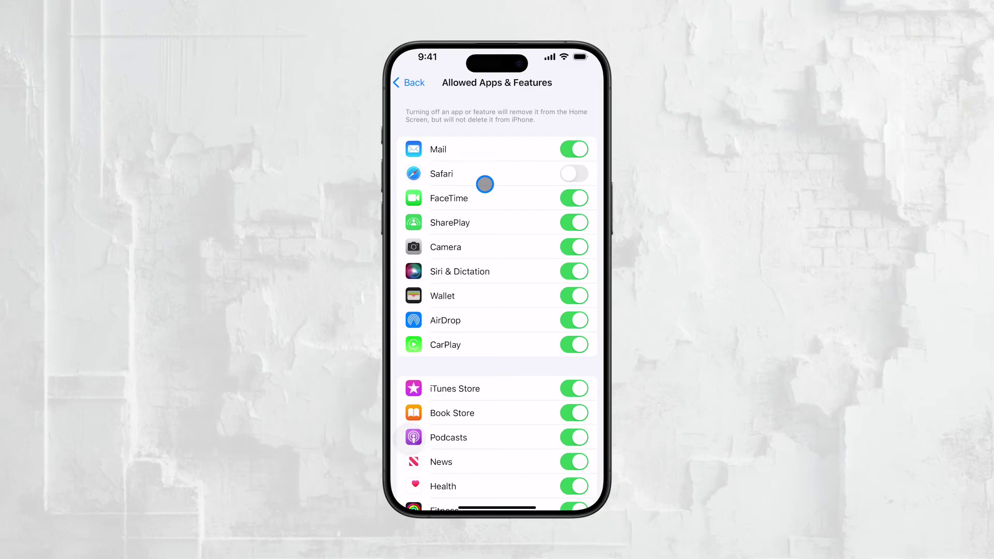
scroll(484, 184, "down", 3)
scroll(484, 184, "up", 2)
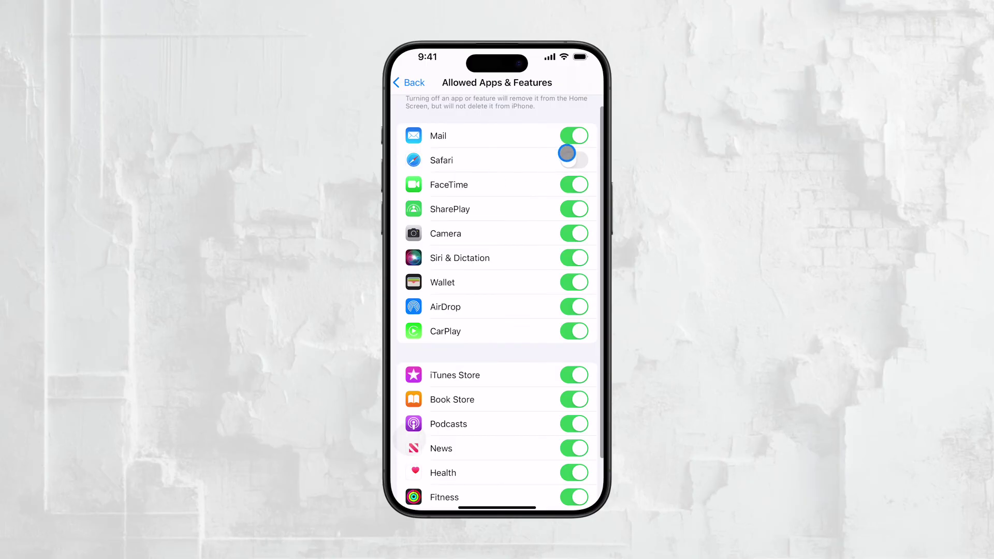
left_click(412, 83)
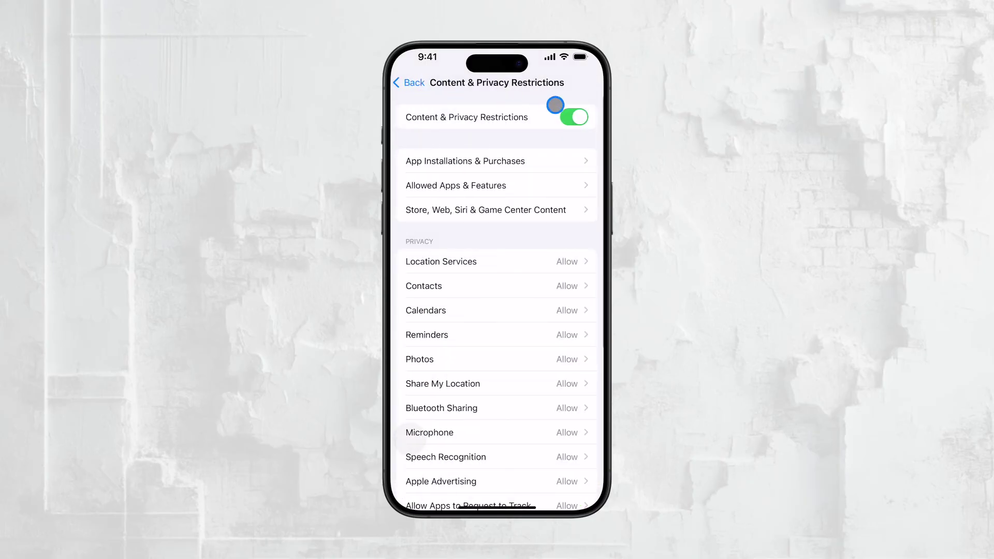
Toggle Content & Privacy Restrictions off, exit Settings, and swipe to the built-in apps page
left_click(576, 116)
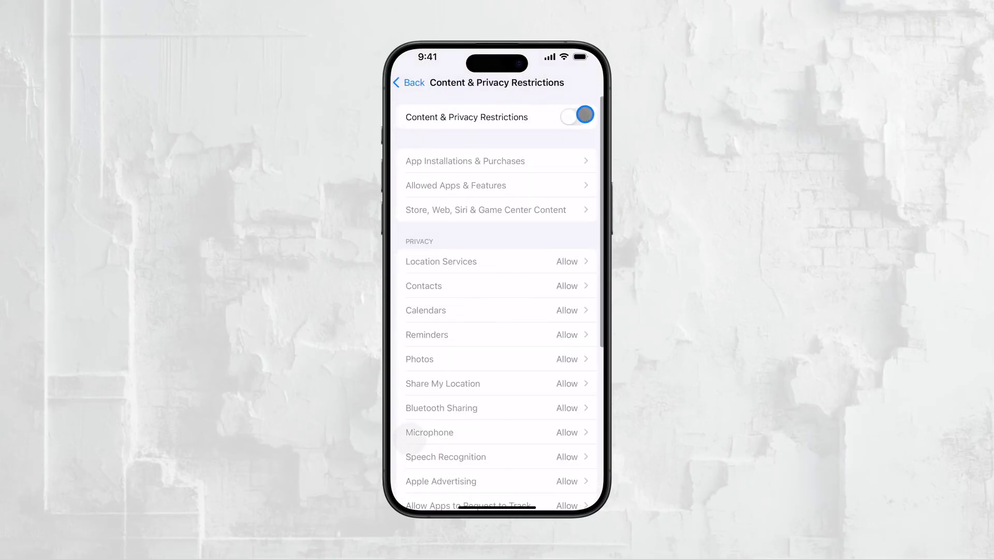
left_click(422, 88)
scroll(497, 233, "up", 5)
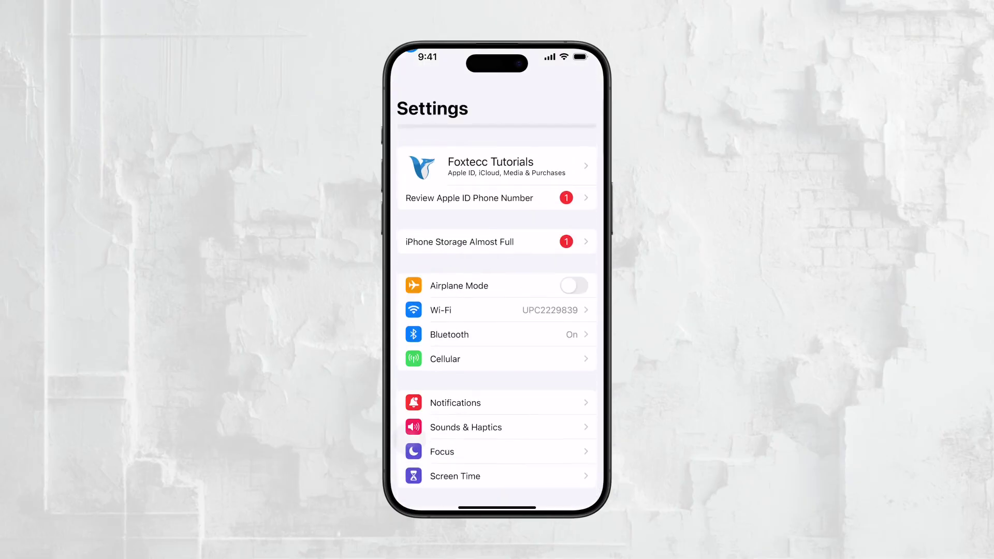
left_click_drag(590, 235, 497, 245)
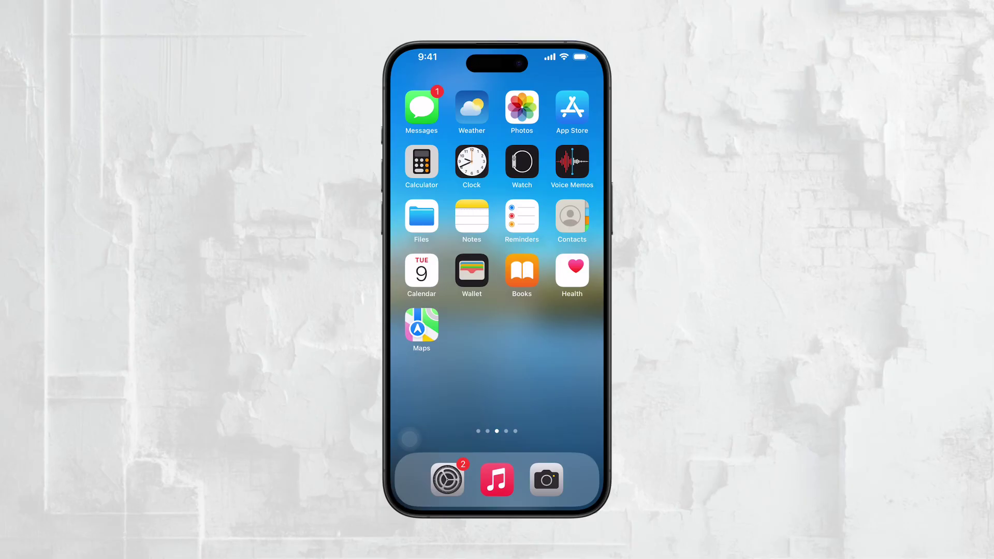
mouse_move(488, 319)
left_mouse_down()
mouse_move(477, 400)
mouse_move(433, 218)
left_mouse_up()
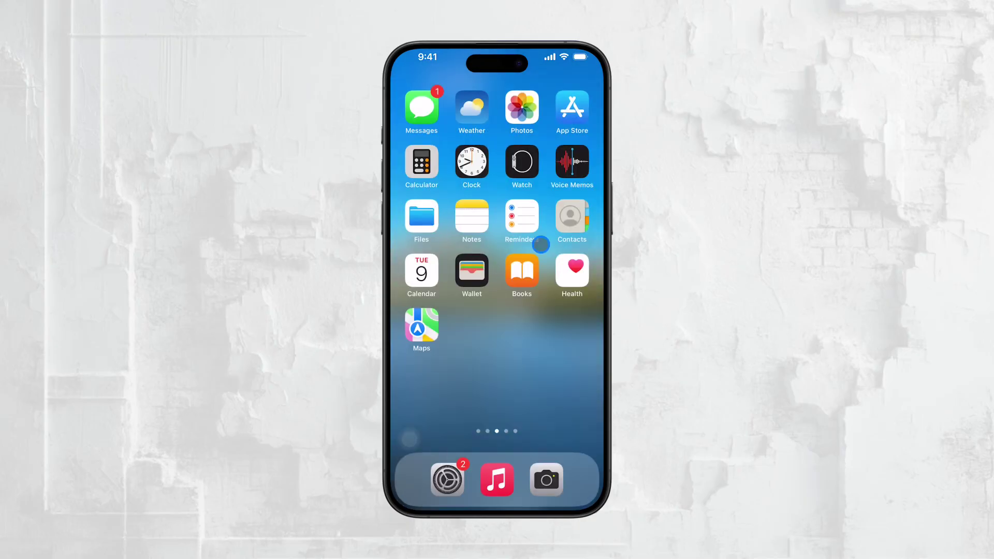